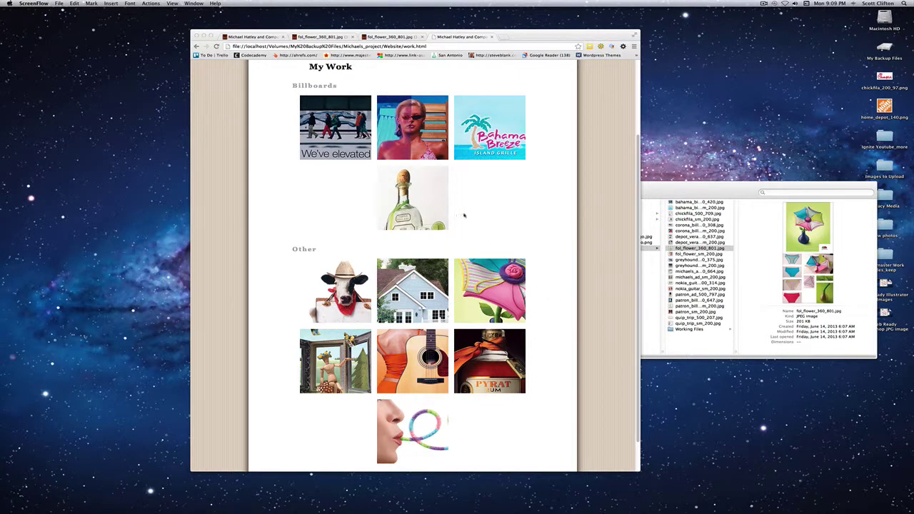
Browse gallery_files > clients in Finder, preview the Home Depot and GameStop PNGs, then open Working Files.
{"action": "left_click", "coordinate": [666, 195]}
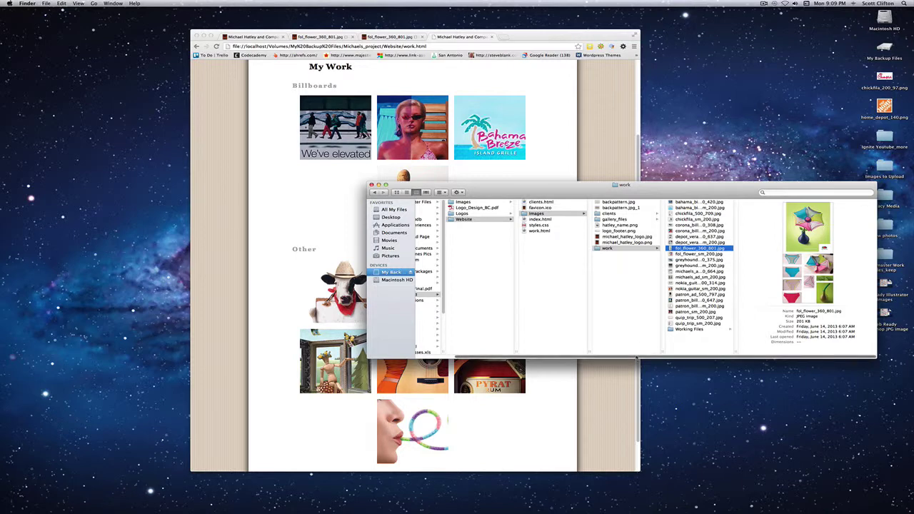
{"action": "scroll", "coordinate": [637, 359], "scroll_direction": "right", "scroll_amount": 2}
{"action": "scroll", "coordinate": [638, 359], "scroll_direction": "left", "scroll_amount": 2}
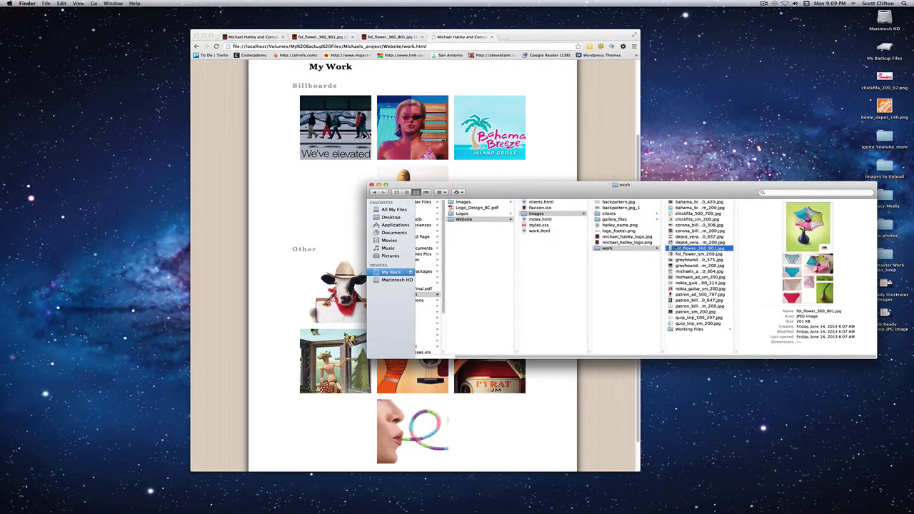
{"action": "left_click", "coordinate": [616, 219]}
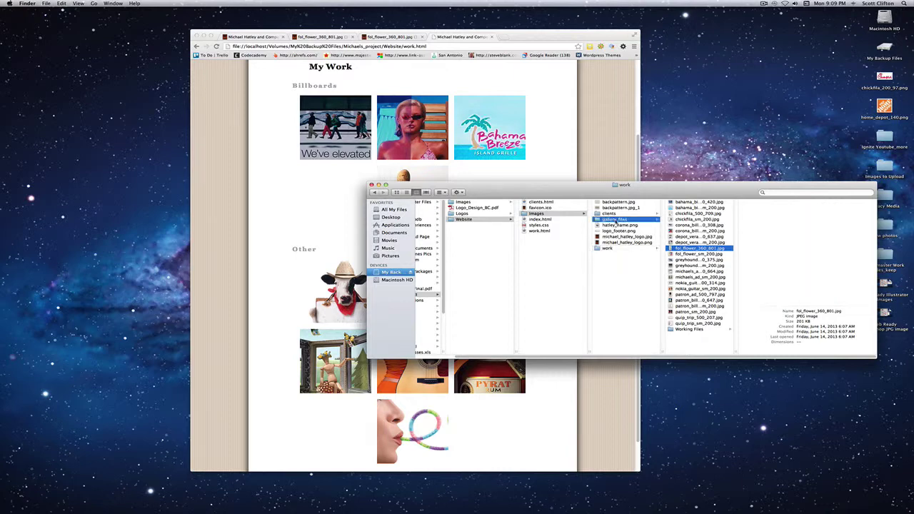
{"action": "left_click", "coordinate": [611, 214]}
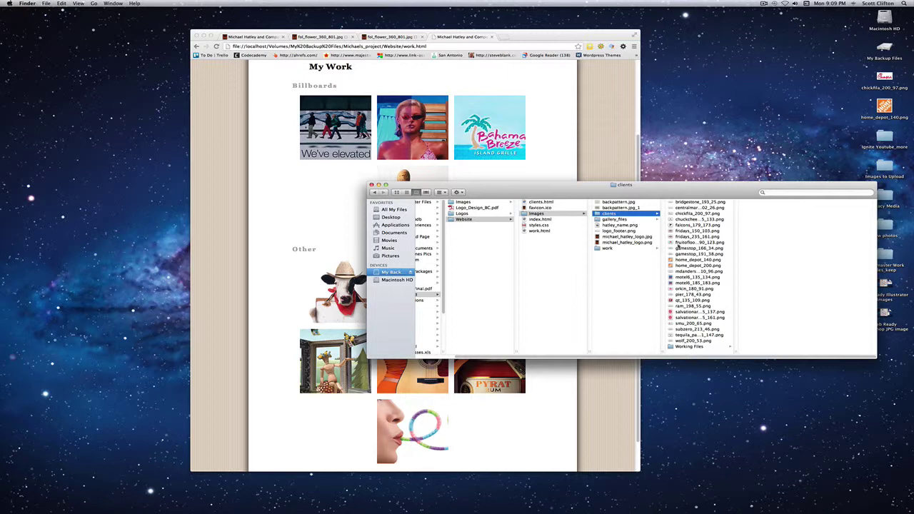
{"action": "left_click", "coordinate": [693, 260]}
{"action": "left_click", "coordinate": [693, 267]}
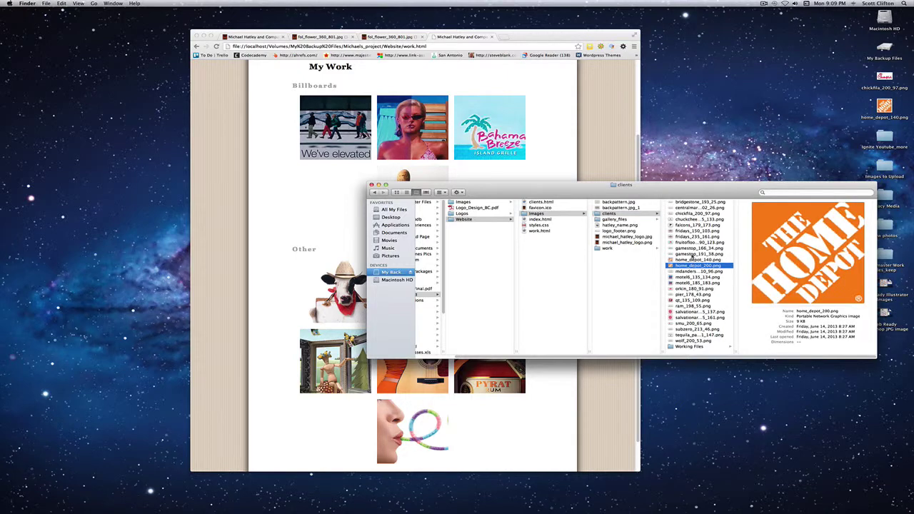
{"action": "left_click", "coordinate": [693, 254]}
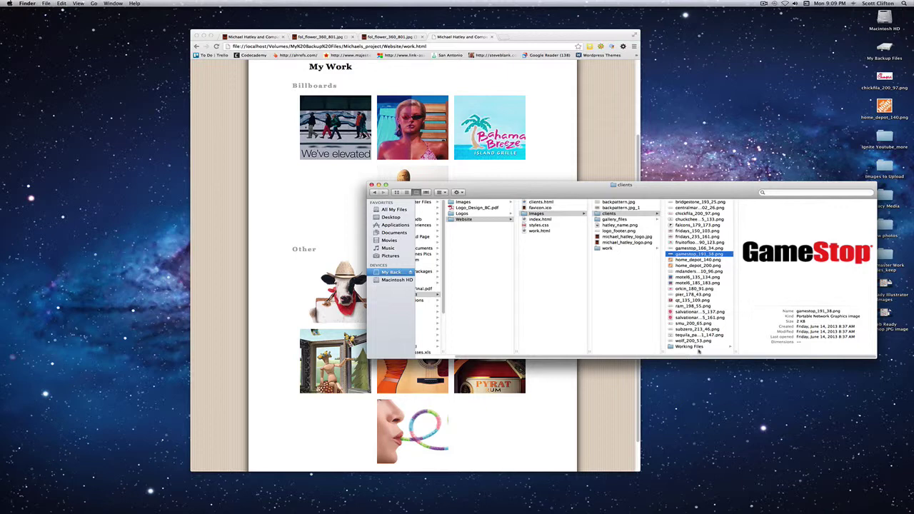
{"action": "left_click", "coordinate": [698, 347]}
Preview the Bridgestone, Chuck E. Cheese's and Chick-fil-A EPS logos in Working Files.
{"action": "left_click", "coordinate": [770, 203]}
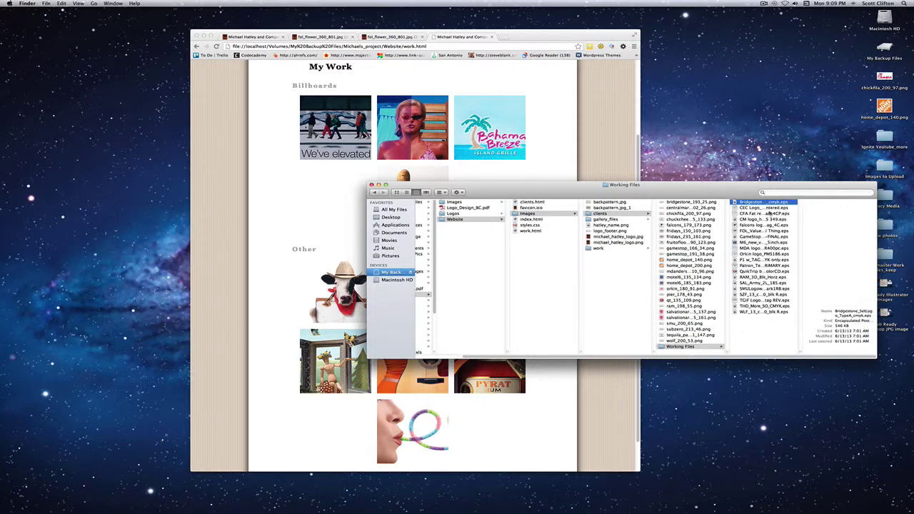
{"action": "left_click", "coordinate": [768, 208]}
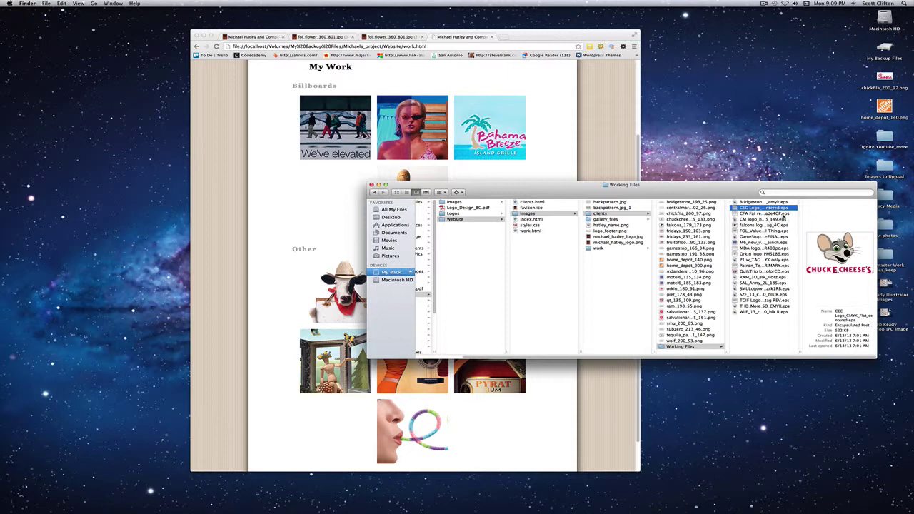
{"action": "left_click", "coordinate": [784, 215]}
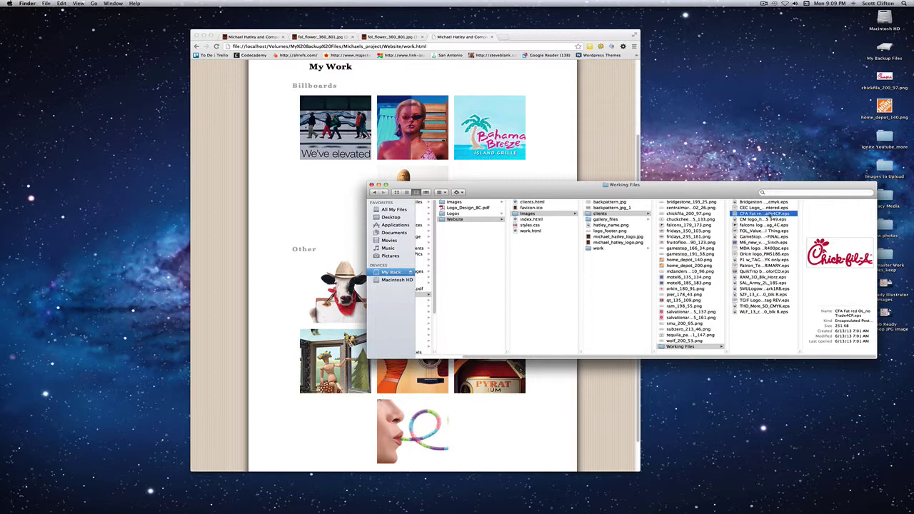
{"action": "left_click_drag", "start_coordinate": [743, 193], "coordinate": [738, 189]}
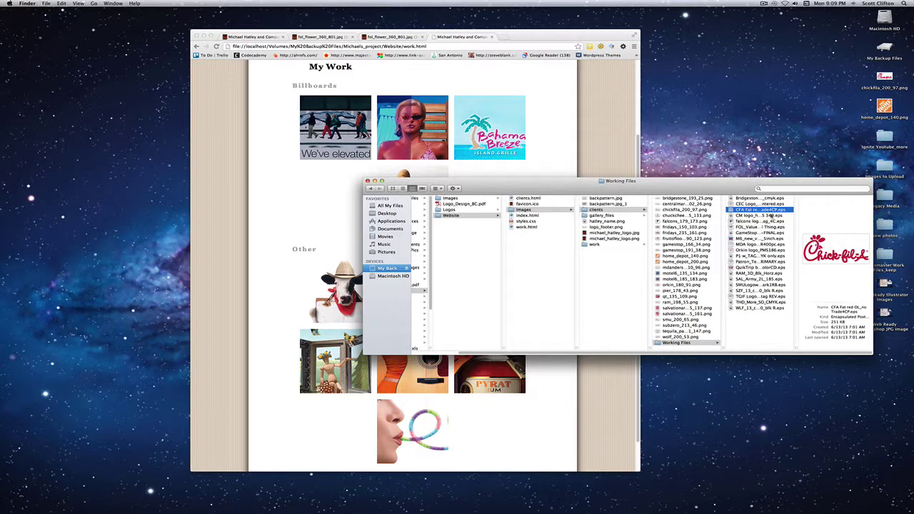
Open the Chick-fil-A EPS file with Adobe Photoshop CS5.1.
{"action": "right_click", "coordinate": [770, 212]}
{"action": "mouse_move", "coordinate": [785, 218]}
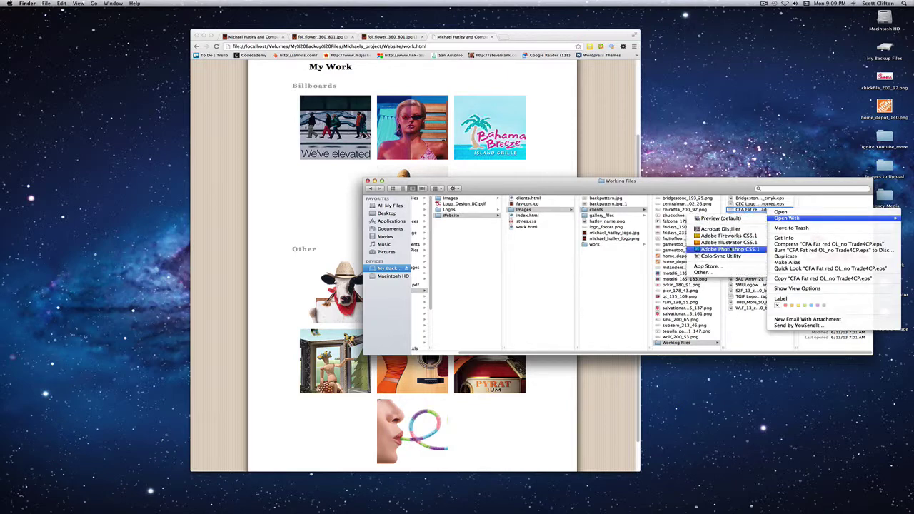
{"action": "left_click", "coordinate": [730, 249]}
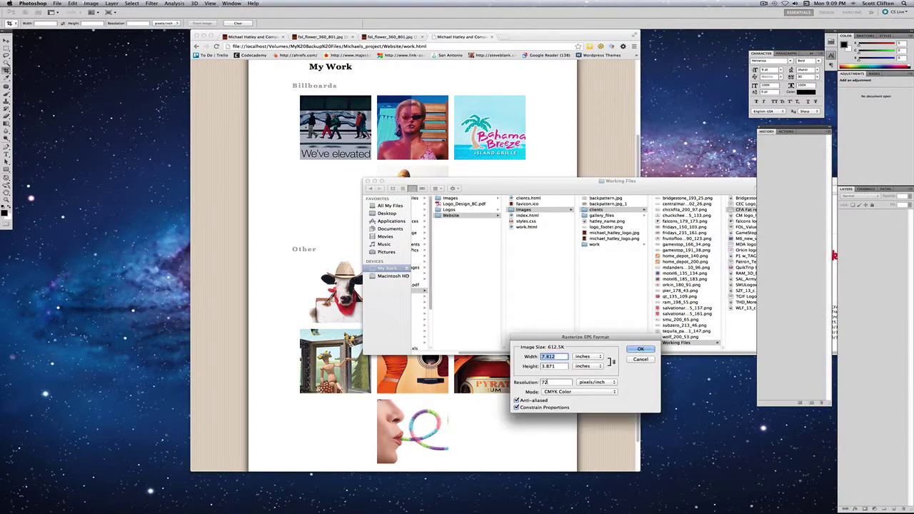
Rasterize the EPS at 150 pixels/inch in RGB Color mode and open it.
{"action": "double_click", "coordinate": [544, 383]}
{"action": "type", "text": "150"}
{"action": "key", "text": "Tab"}
{"action": "left_click", "coordinate": [555, 392]}
{"action": "left_click", "coordinate": [555, 385]}
{"action": "left_click_drag", "start_coordinate": [570, 338], "coordinate": [573, 329]}
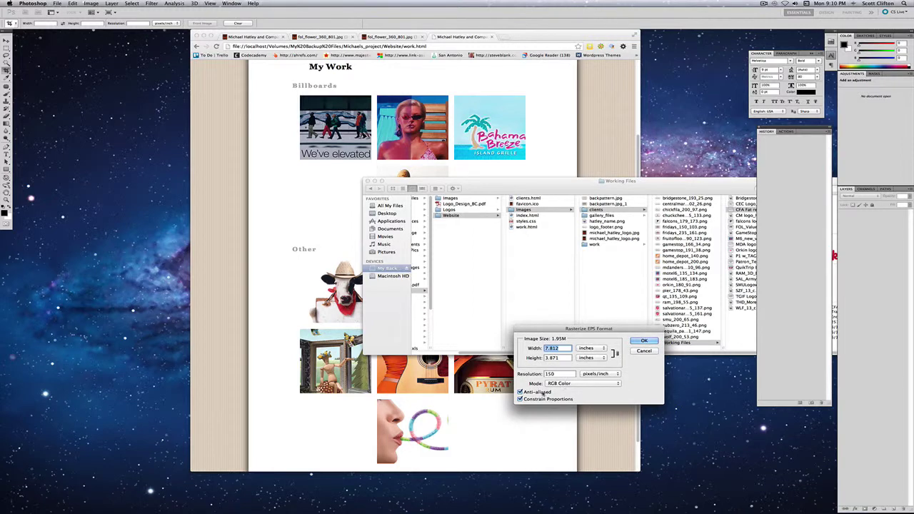
{"action": "left_click", "coordinate": [644, 341]}
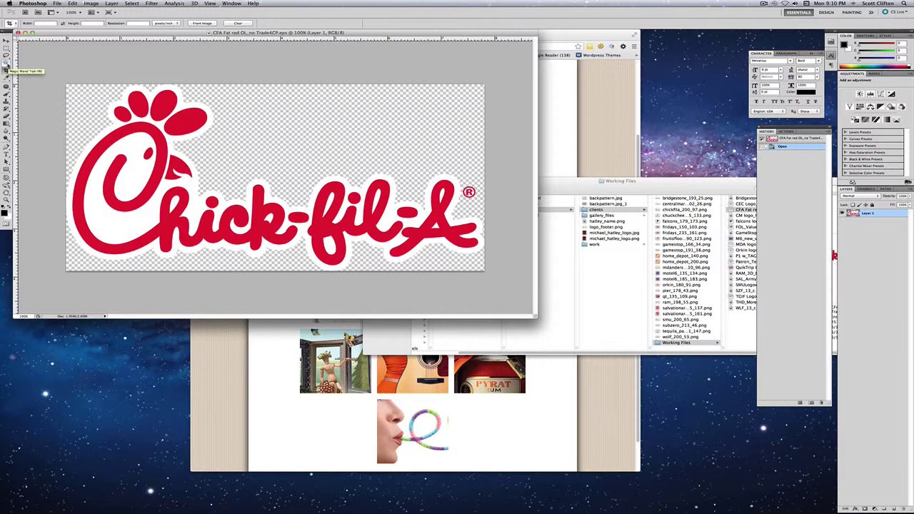
Switch to the Magic Wand tool with a Tolerance of 10.
{"action": "left_click", "coordinate": [6, 64]}
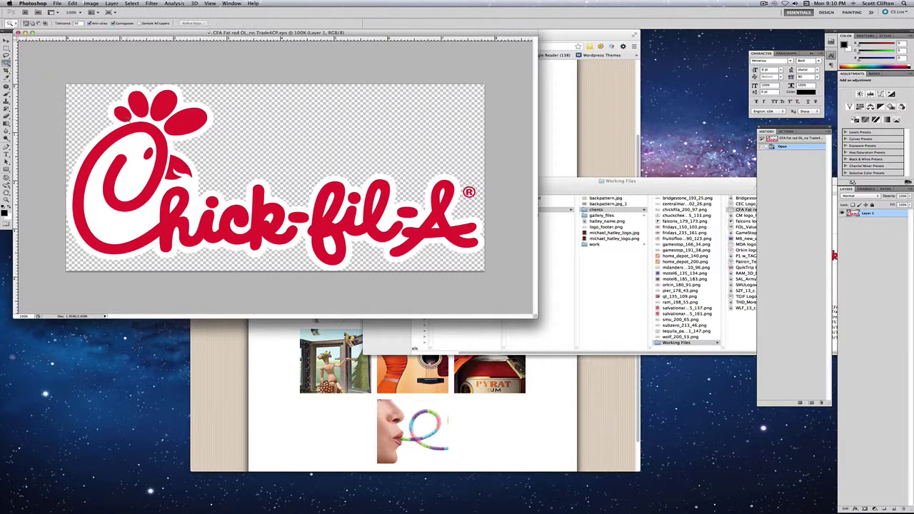
{"action": "key", "text": "Return"}
{"action": "type", "text": "10"}
Add every red part of the logo to the selection: petals, beak area, and the letters.
{"action": "left_click", "coordinate": [132, 127]}
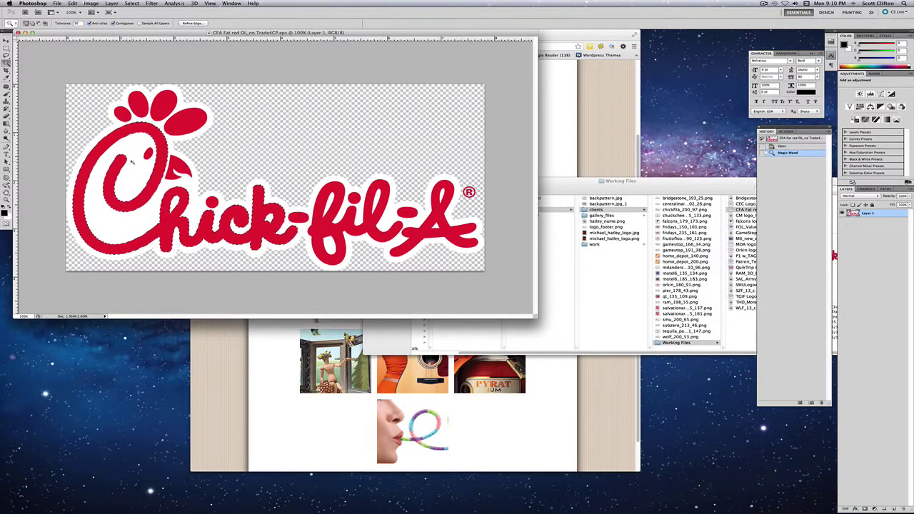
{"action": "left_click", "coordinate": [172, 166], "text": "shift"}
{"action": "left_click", "coordinate": [189, 117], "text": "shift"}
{"action": "left_click", "coordinate": [164, 103], "text": "shift"}
{"action": "left_click", "coordinate": [139, 104], "text": "shift"}
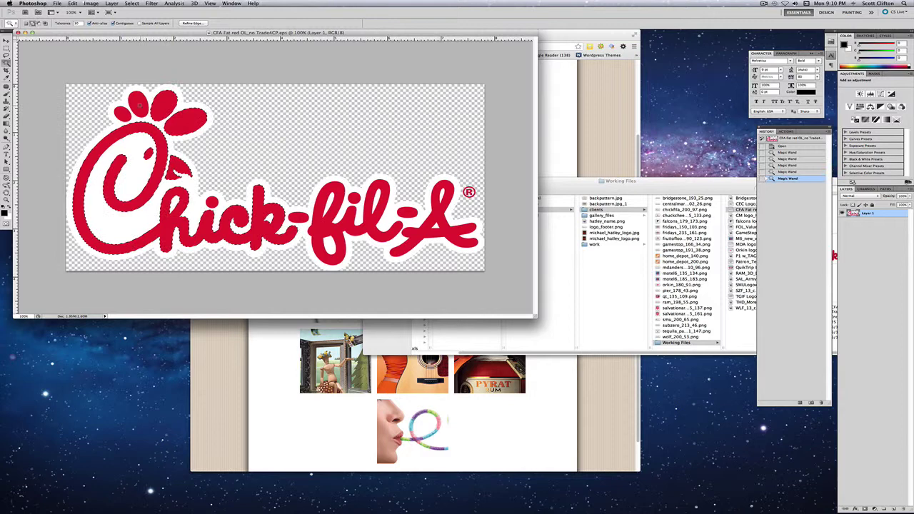
{"action": "left_click", "coordinate": [171, 171], "text": "shift"}
{"action": "left_click", "coordinate": [205, 205], "text": "shift"}
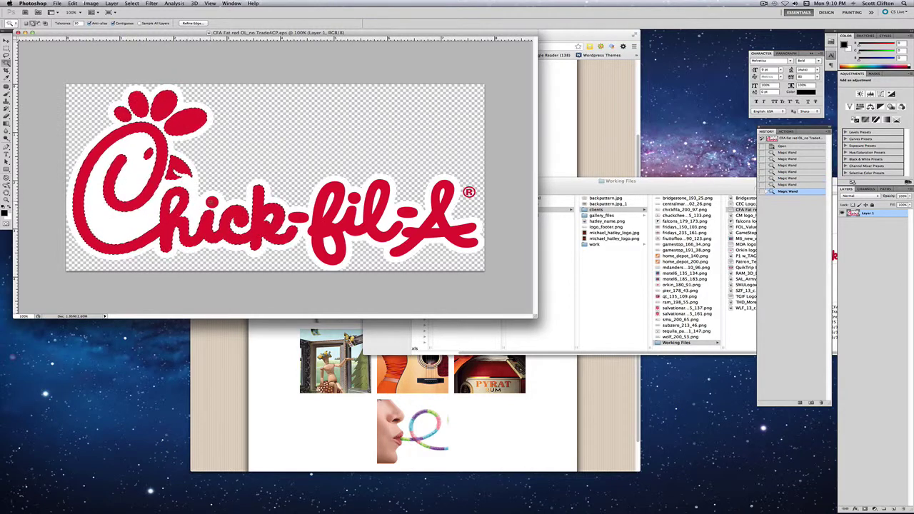
{"action": "left_click", "coordinate": [240, 214], "text": "shift"}
{"action": "left_click", "coordinate": [275, 207], "text": "shift"}
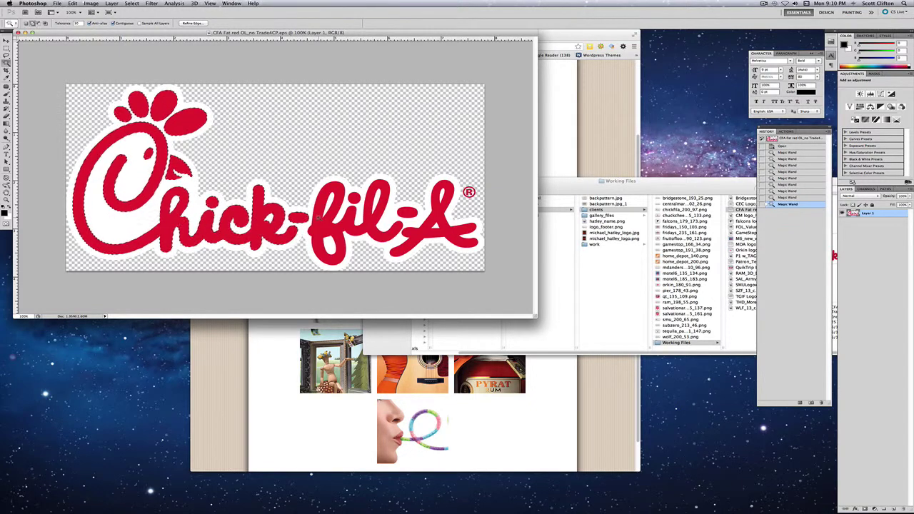
{"action": "left_click", "coordinate": [319, 216], "text": "shift"}
{"action": "left_click", "coordinate": [357, 230], "text": "shift"}
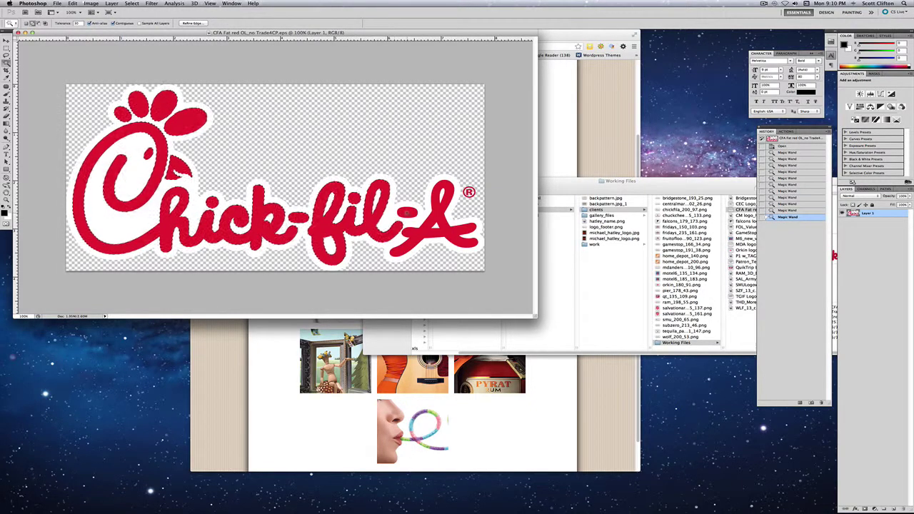
{"action": "left_click", "coordinate": [429, 235], "text": "shift"}
Invert the selection and cut away the white outline around the red logo.
{"action": "key", "text": "super+shift+i"}
{"action": "key", "text": "super+shift+i"}
{"action": "key", "text": "i"}
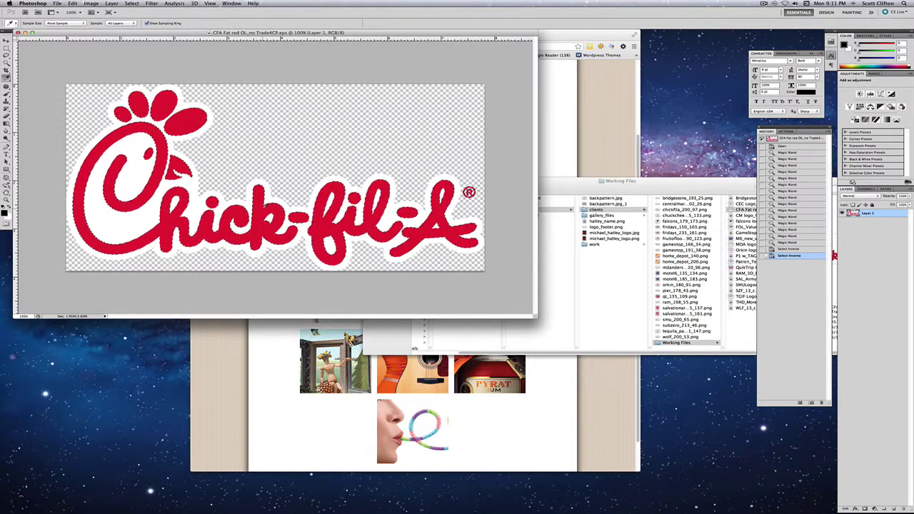
{"action": "key", "text": "super+shift+i"}
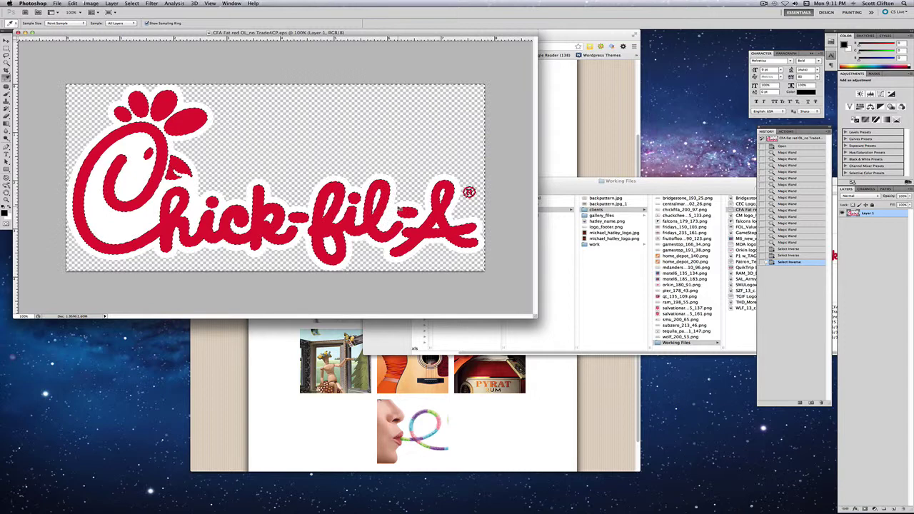
{"action": "key", "text": "super+x"}
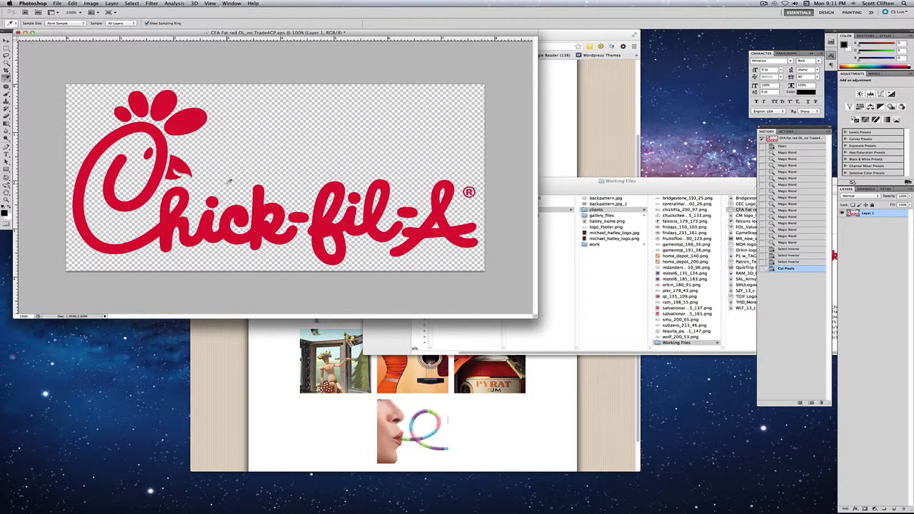
Undo the earlier cut and re-invert the selection around the logo.
{"action": "left_click", "coordinate": [785, 243]}
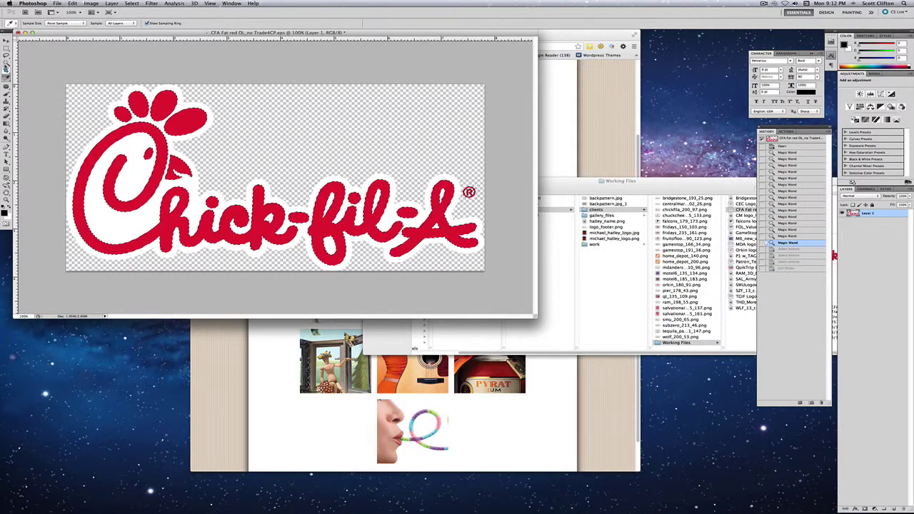
{"action": "left_click", "coordinate": [6, 63]}
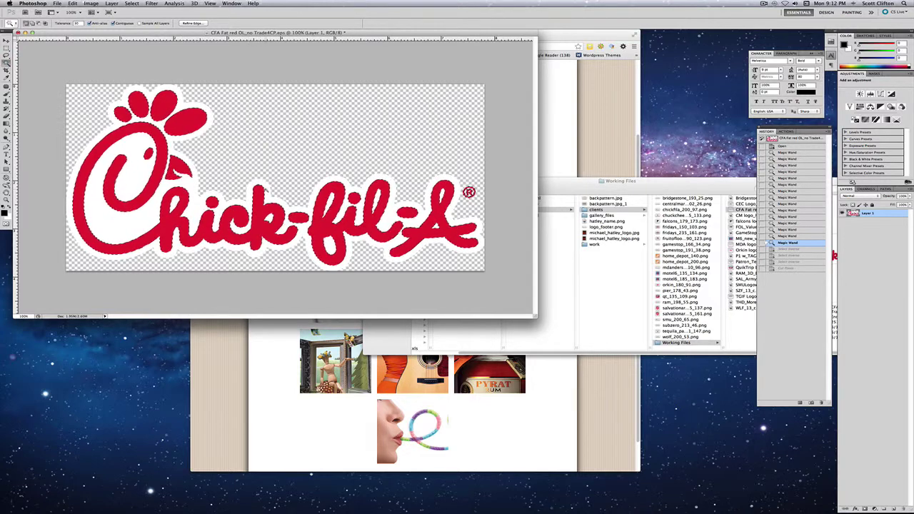
{"action": "left_click", "coordinate": [73, 3]}
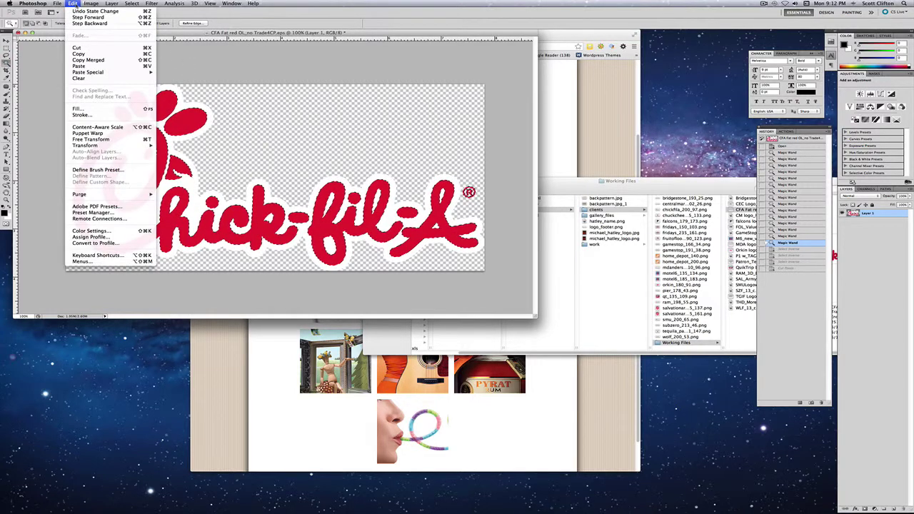
{"action": "mouse_move", "coordinate": [92, 3]}
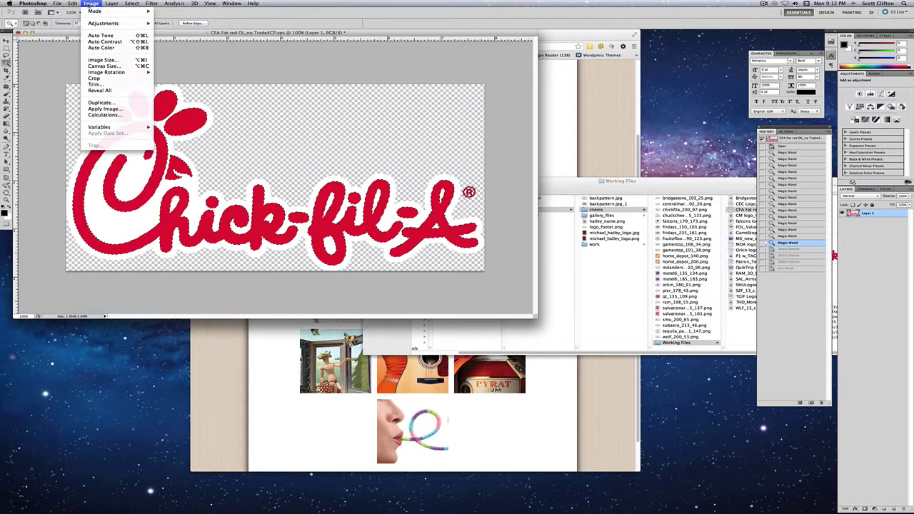
{"action": "mouse_move", "coordinate": [129, 4]}
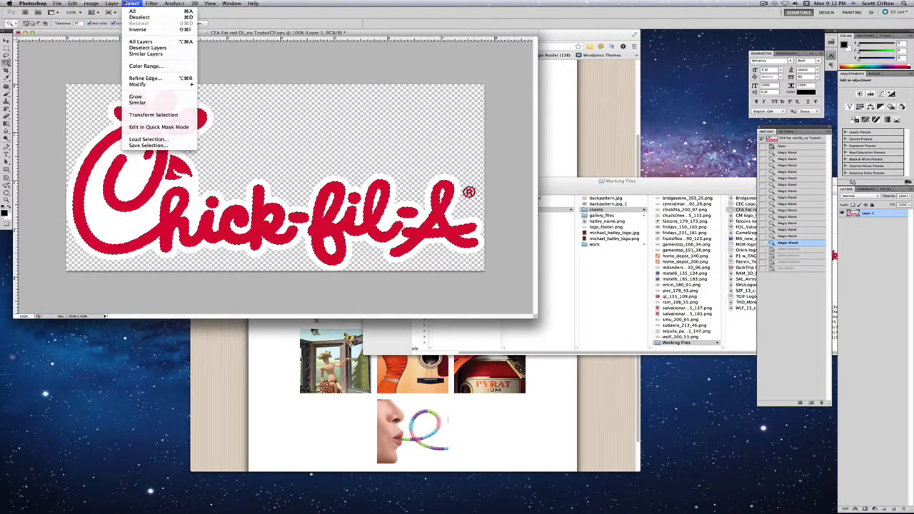
{"action": "left_click", "coordinate": [179, 30]}
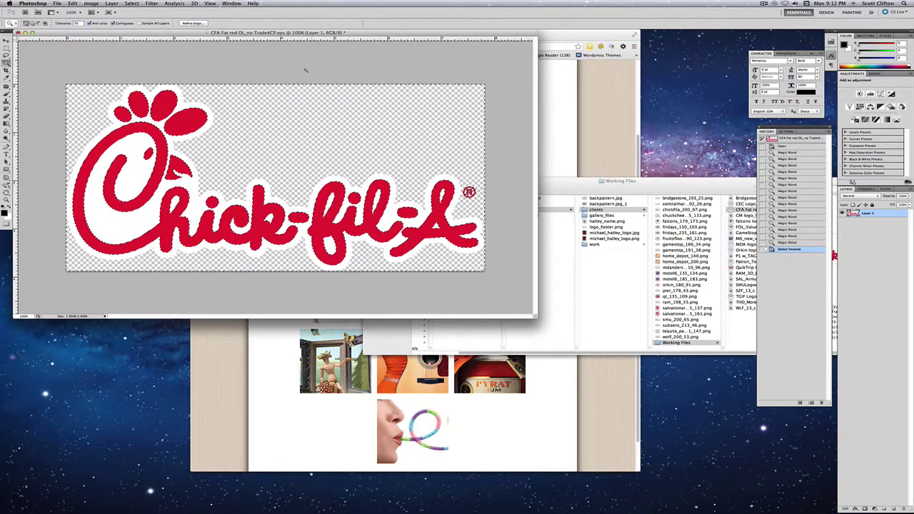
Cut the selected white halo pixels with Edit > Cut.
{"action": "left_click", "coordinate": [72, 2]}
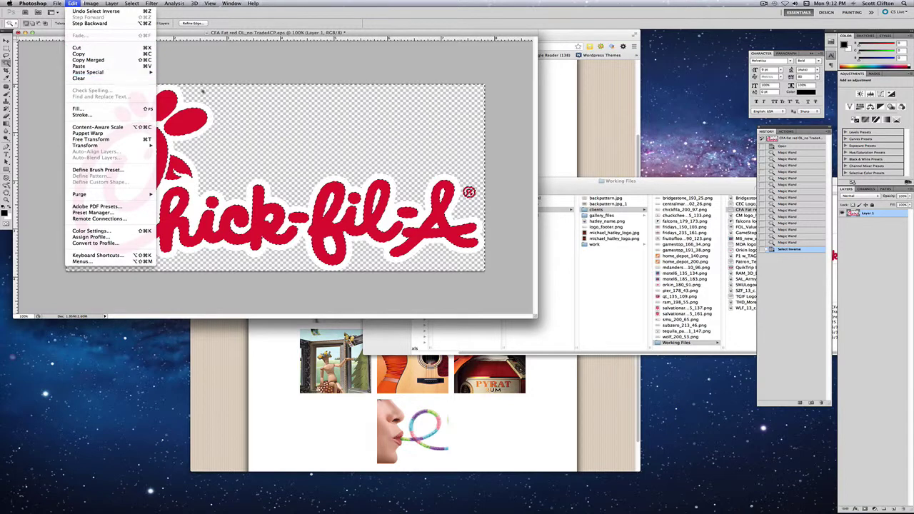
{"action": "left_click", "coordinate": [230, 76]}
{"action": "key", "text": "super+x"}
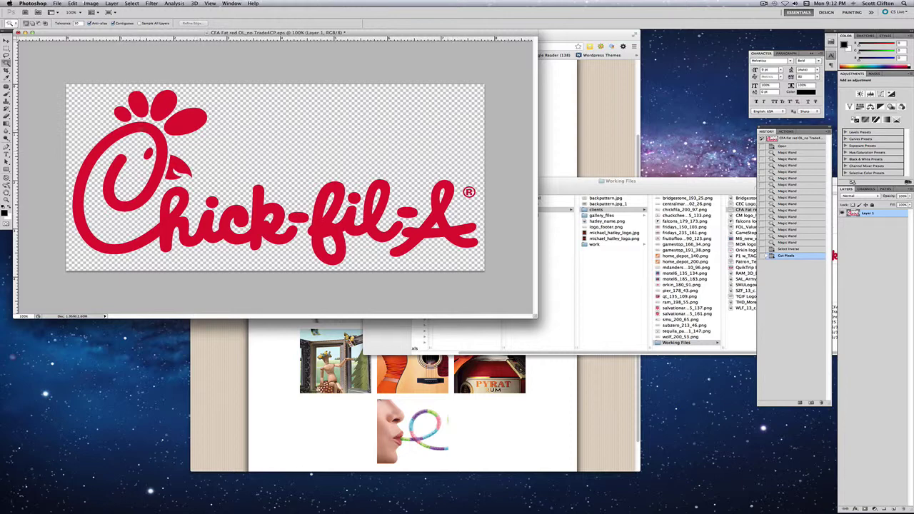
{"action": "key", "text": "c"}
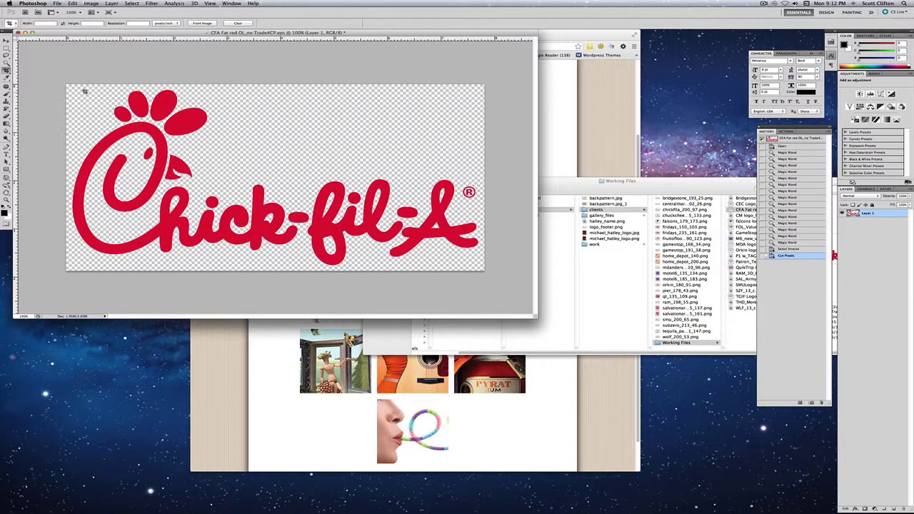
{"action": "left_click_drag", "start_coordinate": [74, 91], "coordinate": [478, 265]}
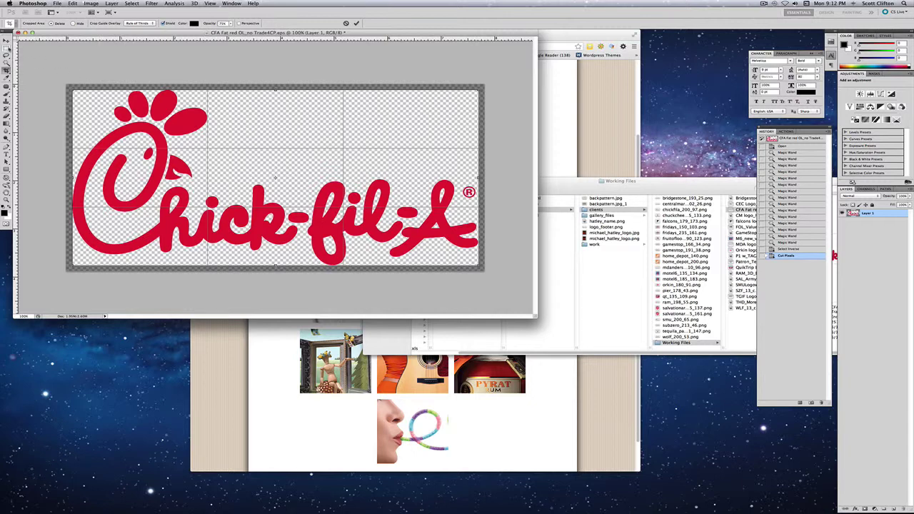
{"action": "left_click", "coordinate": [13, 50]}
{"action": "left_click", "coordinate": [432, 161]}
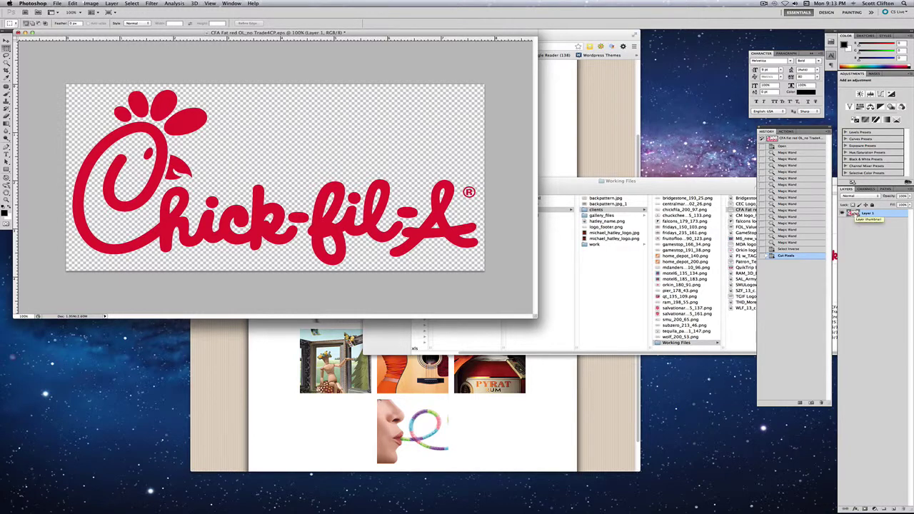
Load the logo layer as a selection, crop the canvas to it, then deselect.
{"action": "left_click", "coordinate": [852, 214], "text": "super"}
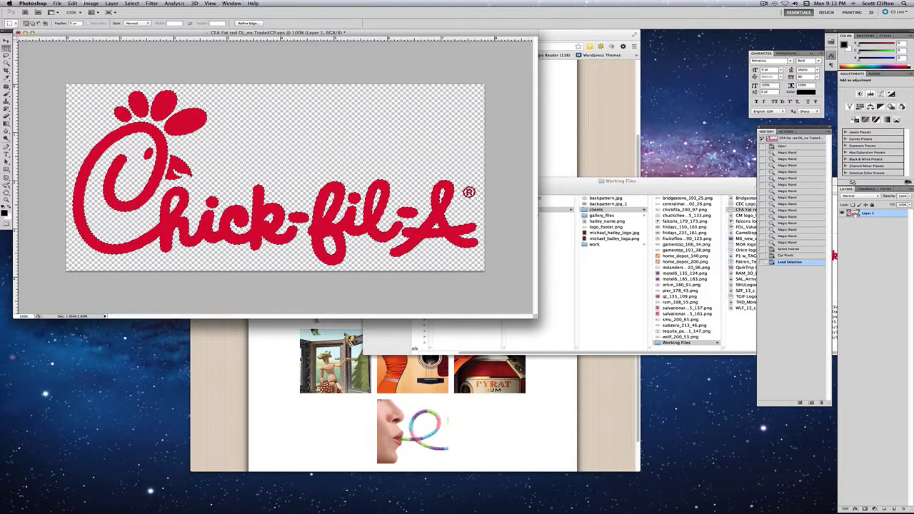
{"action": "left_click", "coordinate": [852, 214], "text": "super"}
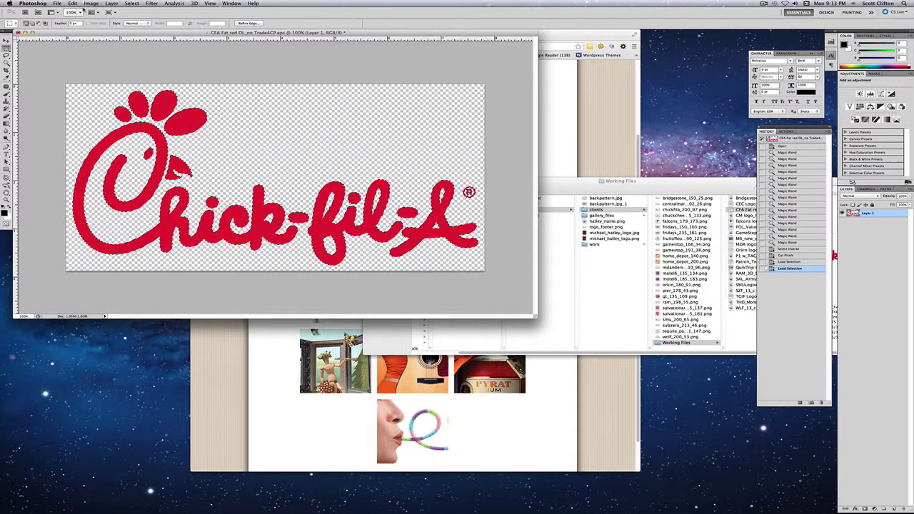
{"action": "left_click", "coordinate": [72, 3]}
{"action": "mouse_move", "coordinate": [92, 5]}
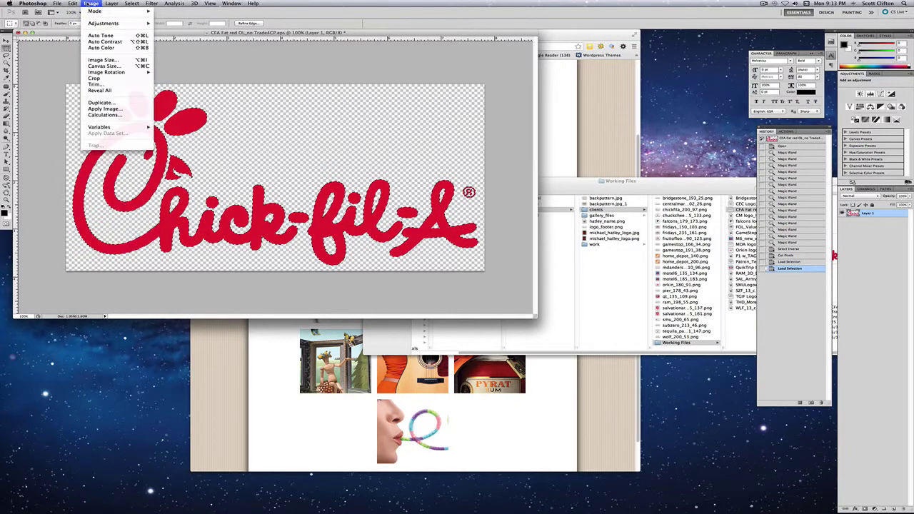
{"action": "left_click", "coordinate": [95, 78]}
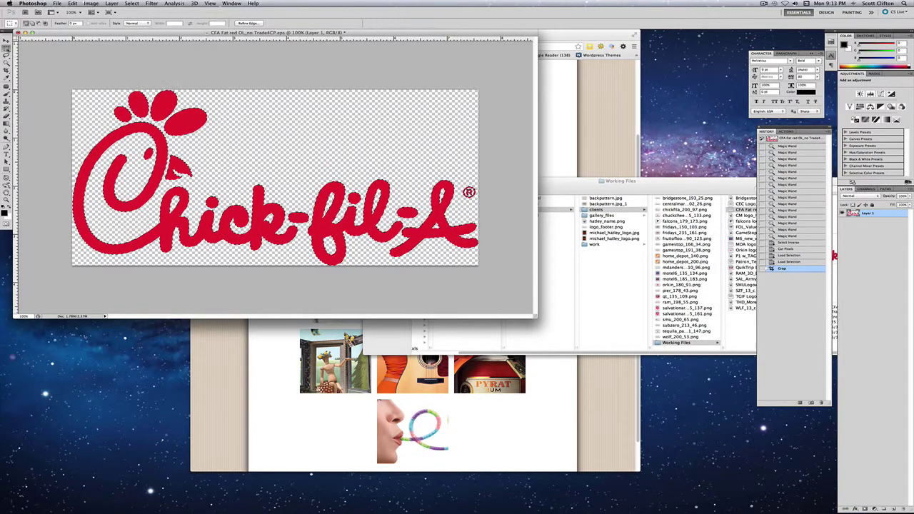
{"action": "left_click", "coordinate": [60, 64]}
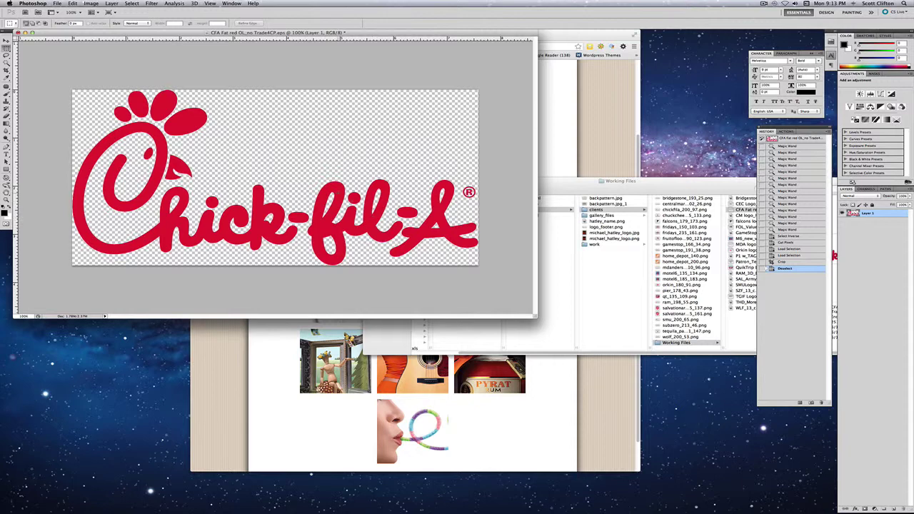
In Save for Web & Devices, resize to 200 px wide with linked proportions and choose PNG-24.
{"action": "key", "text": "super+alt+shift+s"}
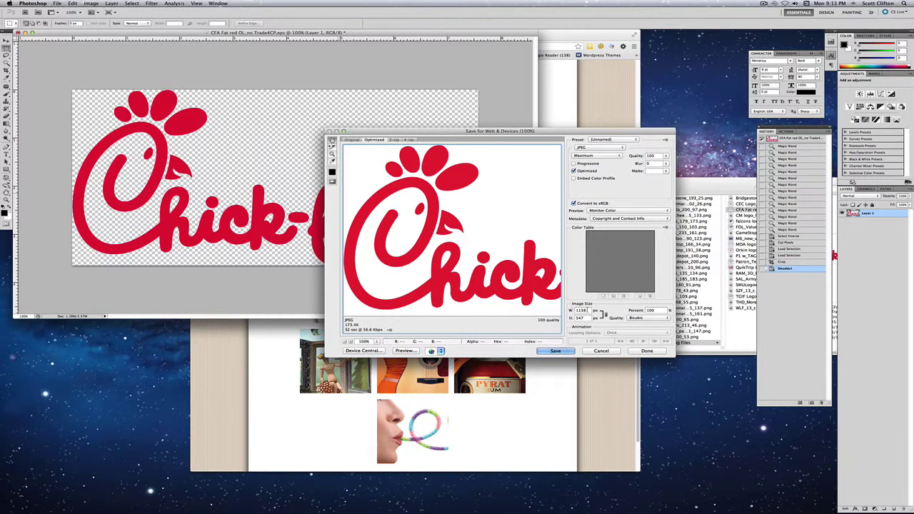
{"action": "double_click", "coordinate": [587, 311]}
{"action": "type", "text": "200"}
{"action": "key", "text": "Tab"}
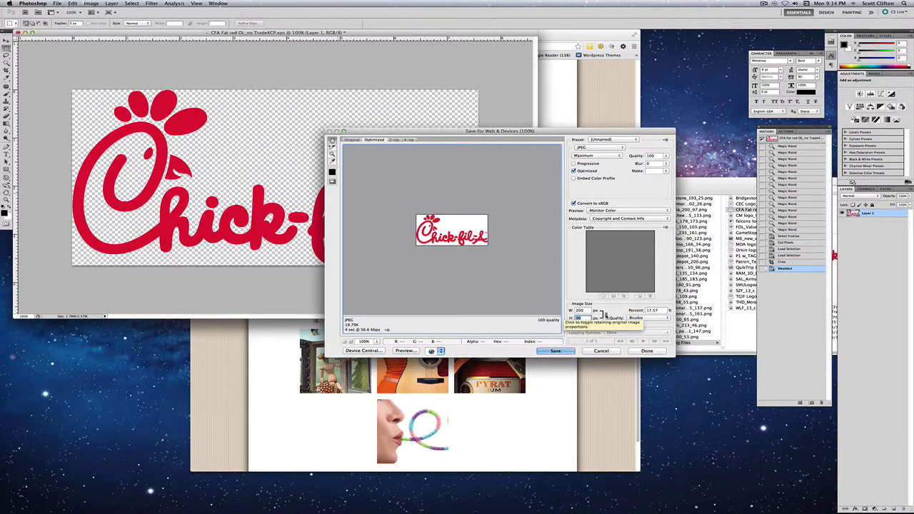
{"action": "left_click", "coordinate": [603, 314]}
{"action": "left_click", "coordinate": [603, 315]}
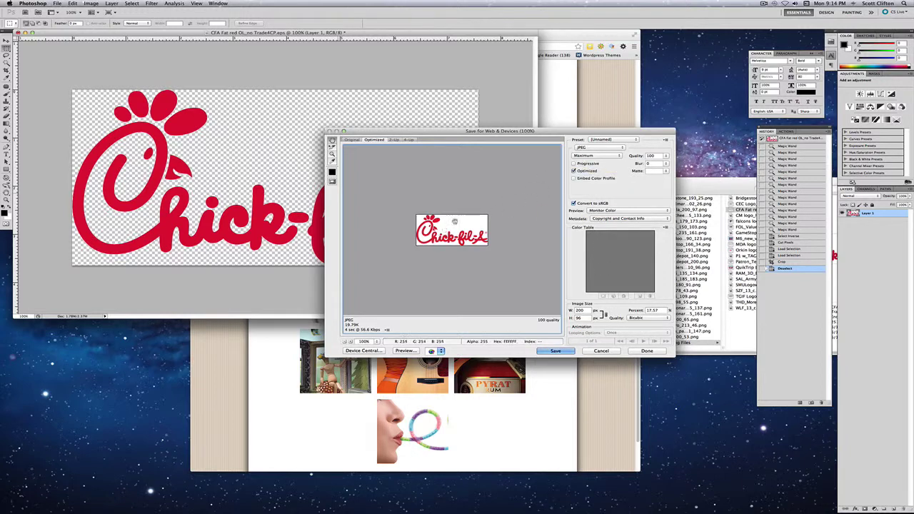
{"action": "left_click", "coordinate": [596, 148]}
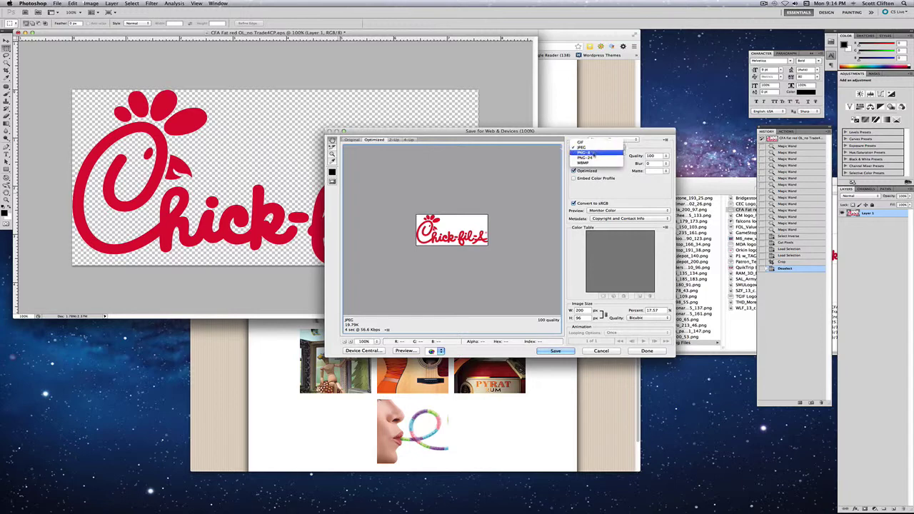
{"action": "left_click", "coordinate": [592, 157]}
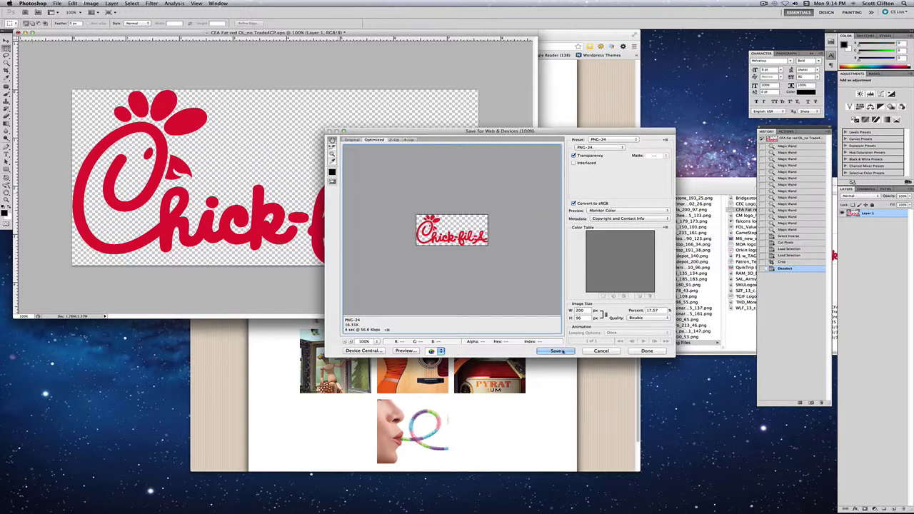
Start saving, then check the existing chickfila_200_97.png in Finder's clients folder.
{"action": "left_click", "coordinate": [562, 351]}
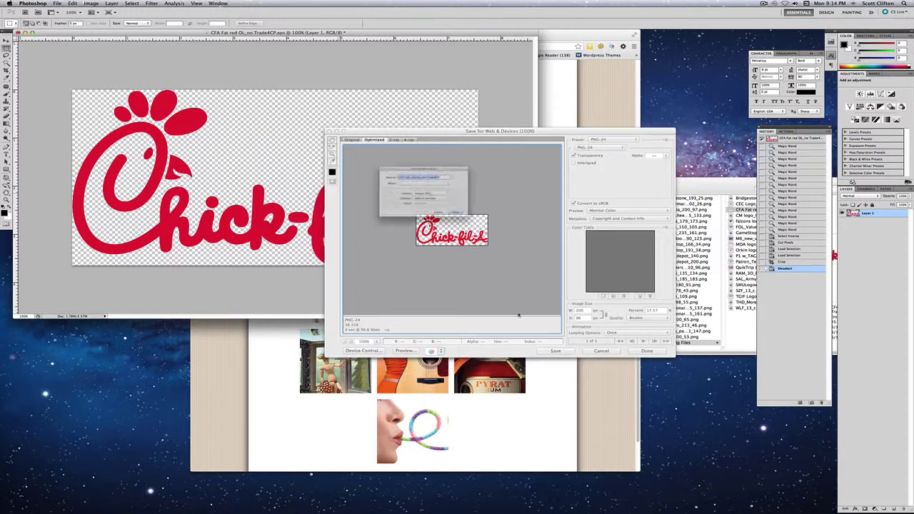
{"action": "key", "text": "super+Tab"}
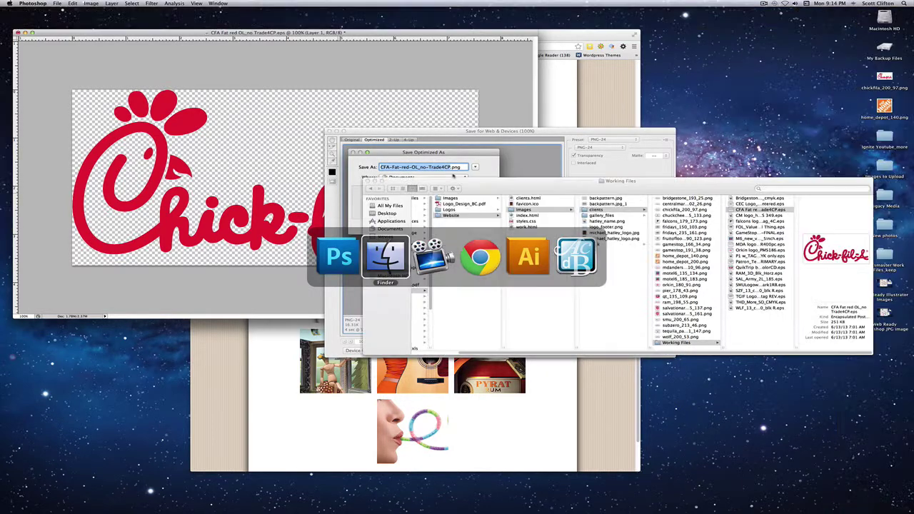
{"action": "left_click_drag", "start_coordinate": [535, 189], "coordinate": [529, 233]}
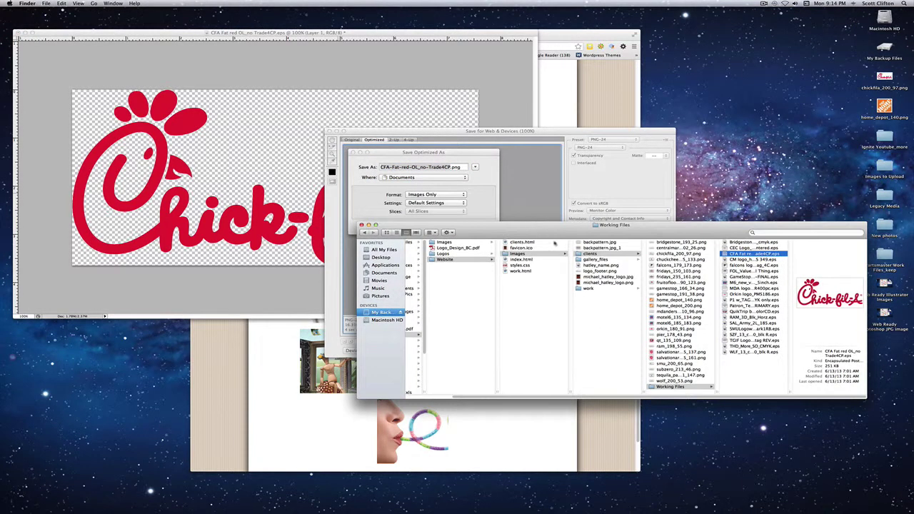
{"action": "left_click", "coordinate": [598, 254]}
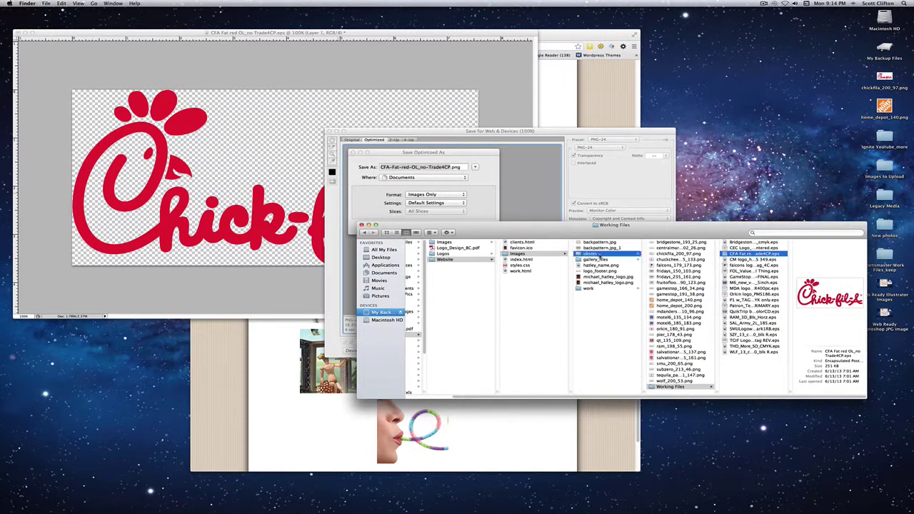
{"action": "left_click", "coordinate": [687, 254]}
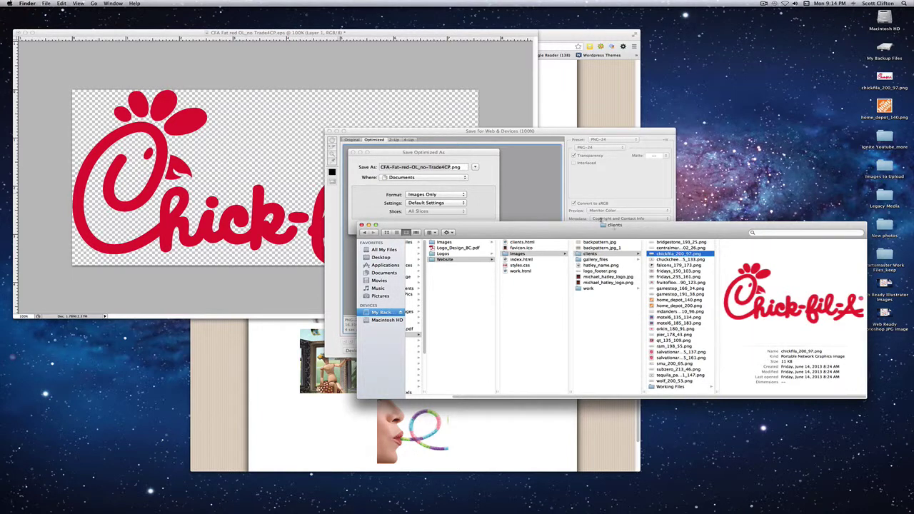
Cancel the save sheet and close Save for Web & Devices without exporting.
{"action": "left_click", "coordinate": [456, 187]}
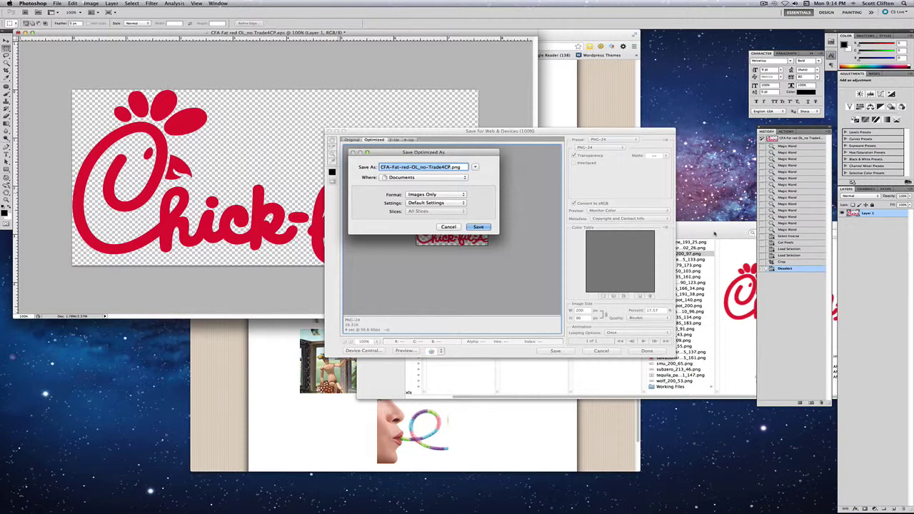
{"action": "left_click", "coordinate": [692, 245]}
{"action": "left_click", "coordinate": [445, 222]}
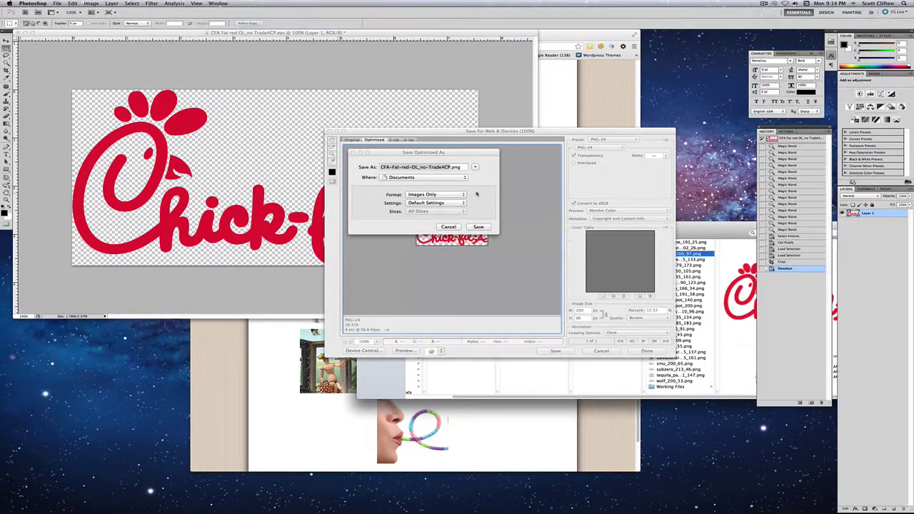
{"action": "key", "text": "Escape"}
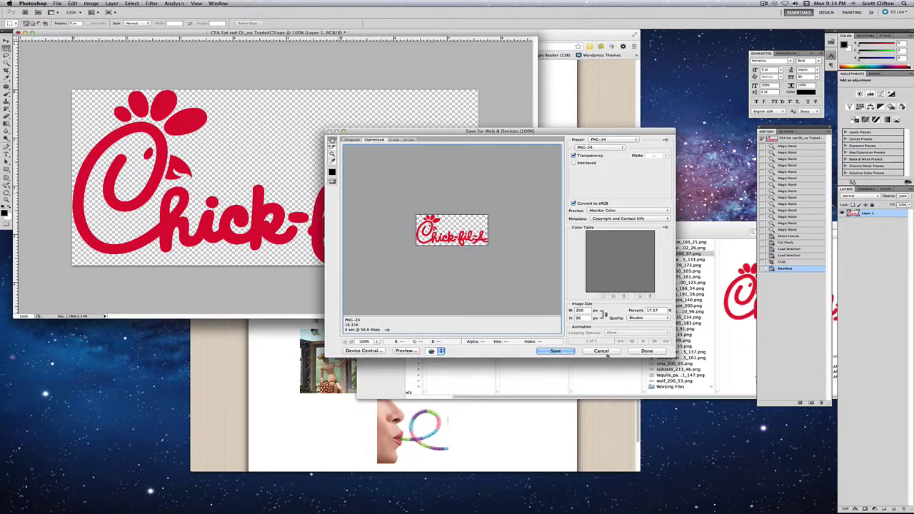
{"action": "key", "text": "Escape"}
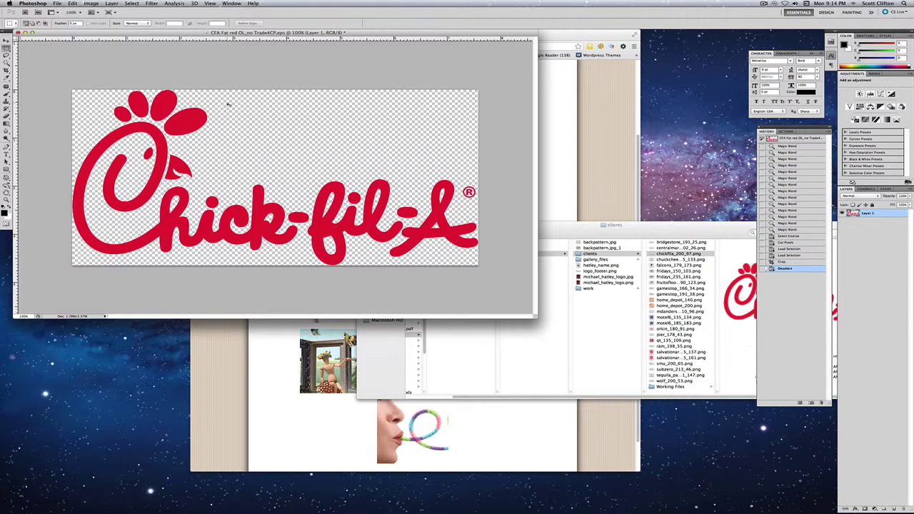
Close the logo document without saving and view the website's Clients page in Chrome.
{"action": "key", "text": "super+w"}
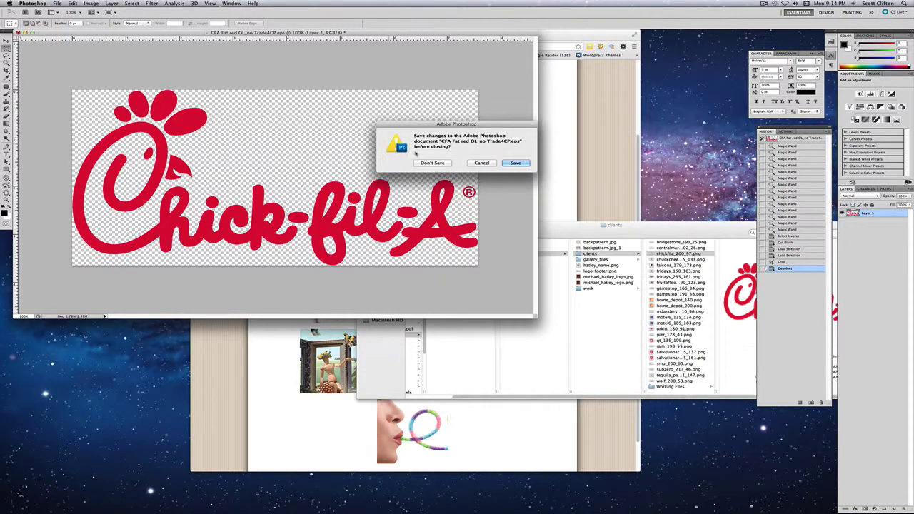
{"action": "left_click", "coordinate": [432, 164]}
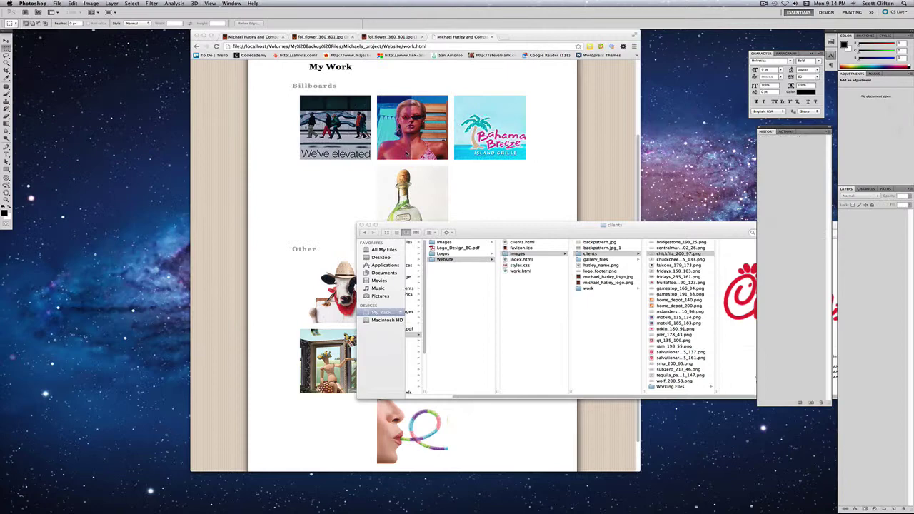
{"action": "left_click", "coordinate": [241, 150]}
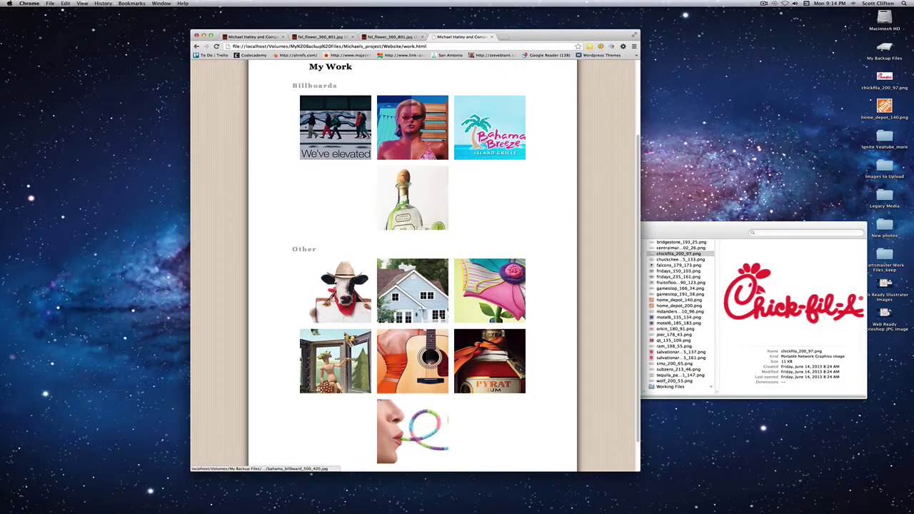
{"action": "scroll", "coordinate": [467, 238], "scroll_direction": "up", "scroll_amount": 3}
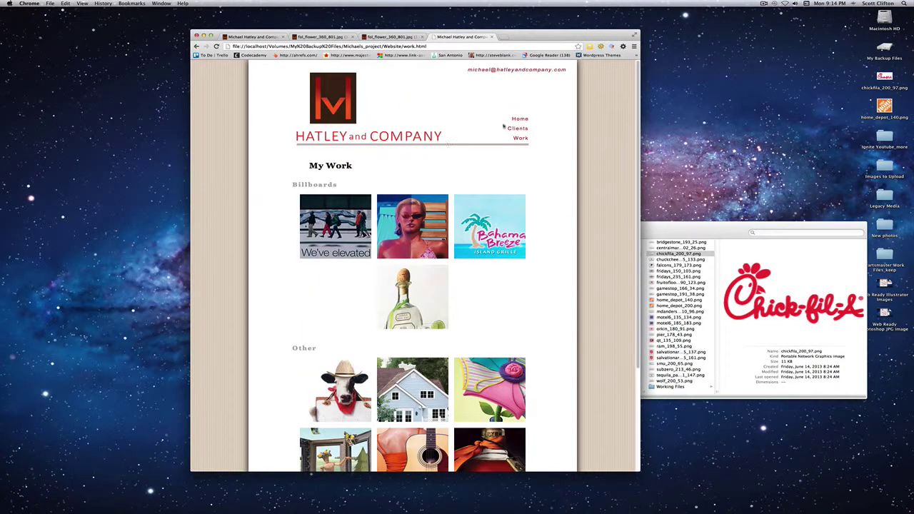
{"action": "left_click", "coordinate": [517, 129]}
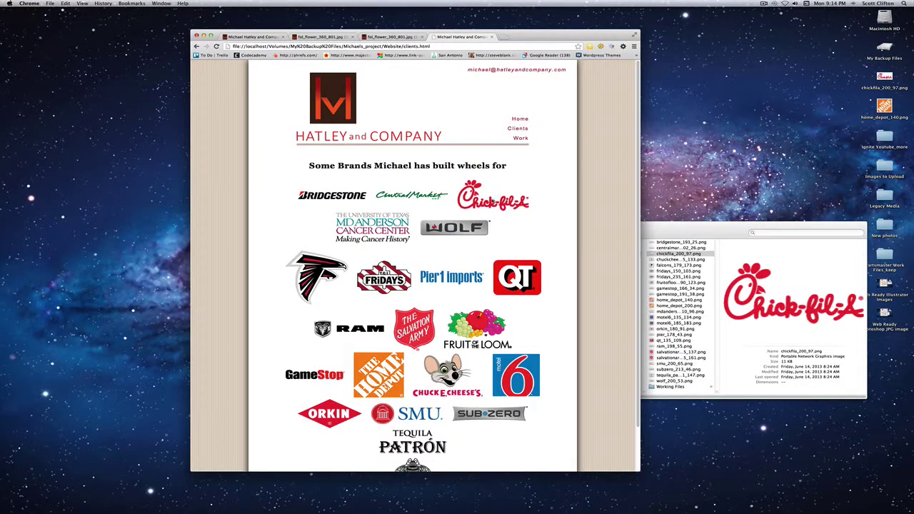